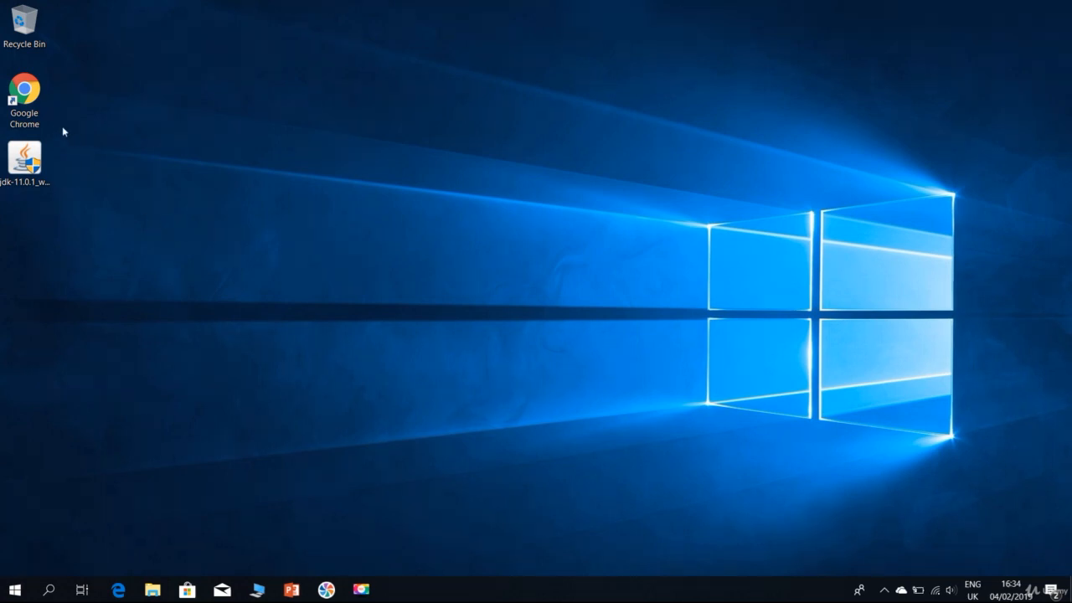
Open Google Chrome and search the web for eclipse.
double_click(24, 96)
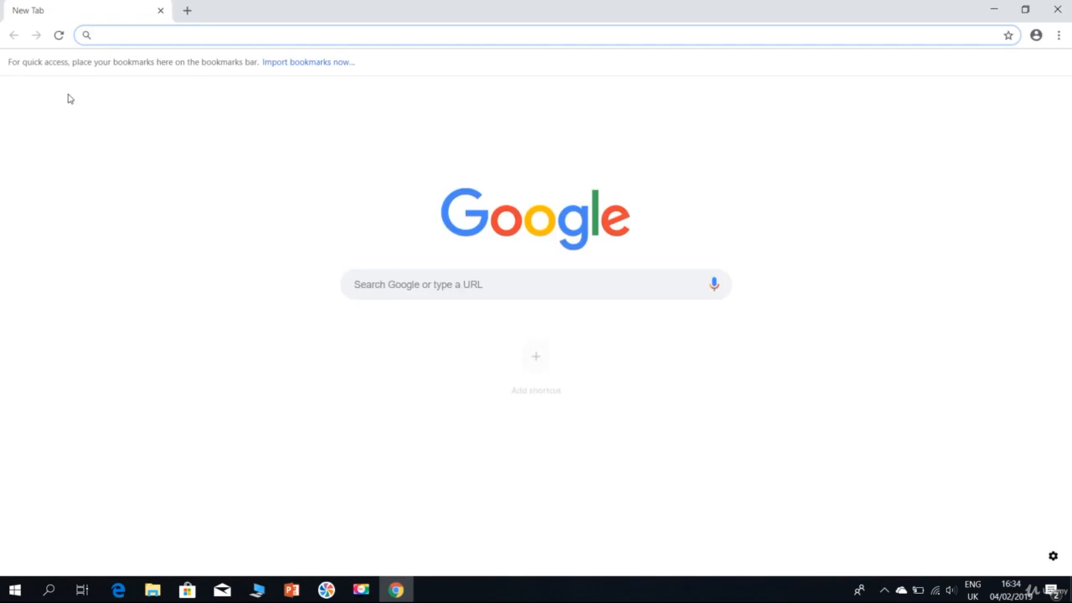
text(eclipse)
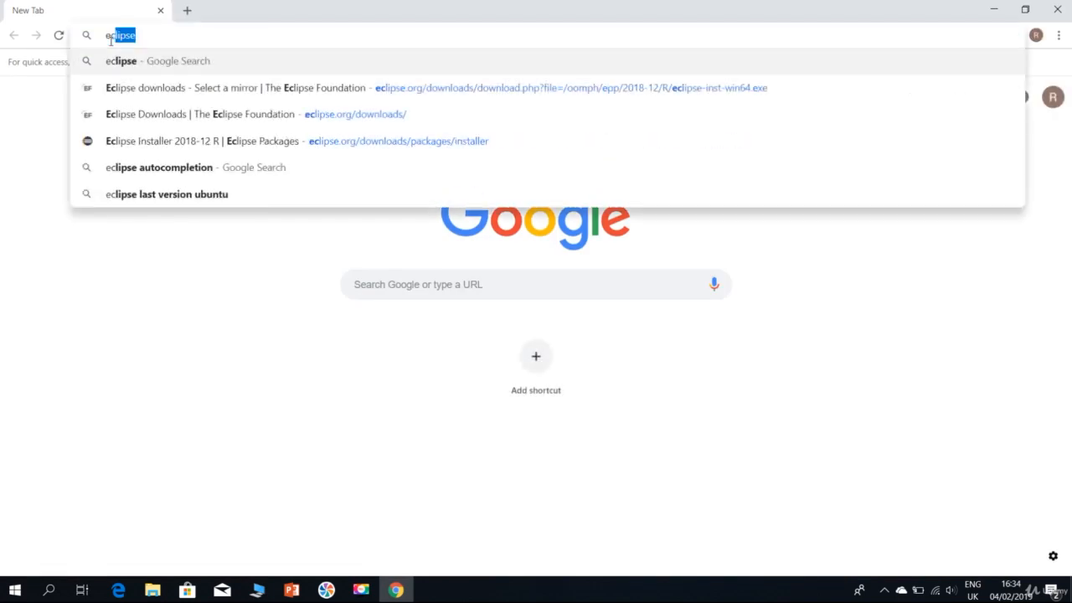
key(Return)
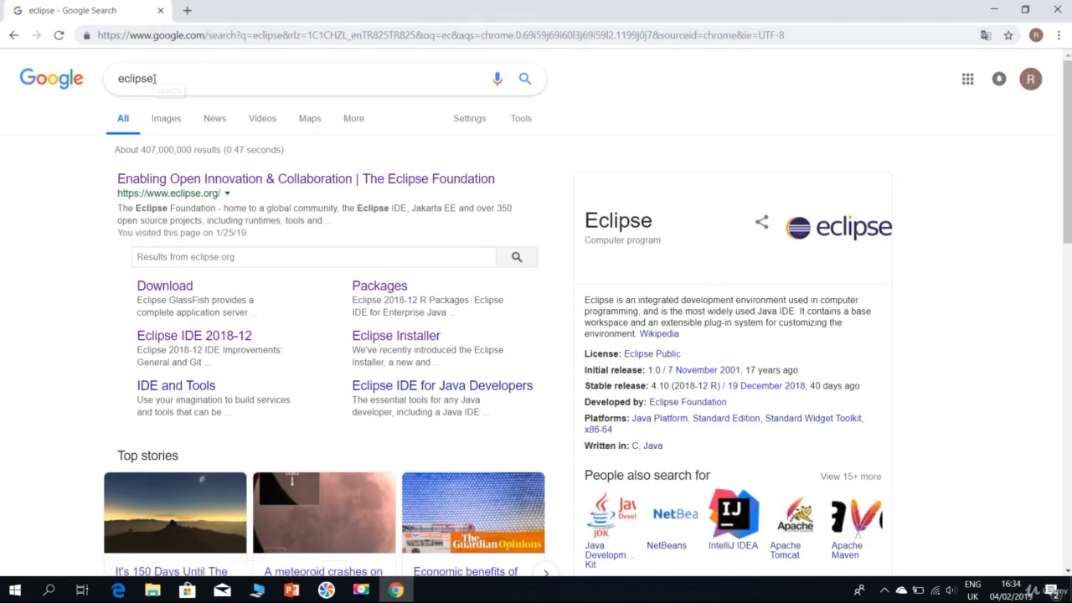
Download the 64-bit Eclipse IDE 2018-12 installer, eclipse-inst-win64.exe, from the Eclipse Foundation's download page.
click(180, 292)
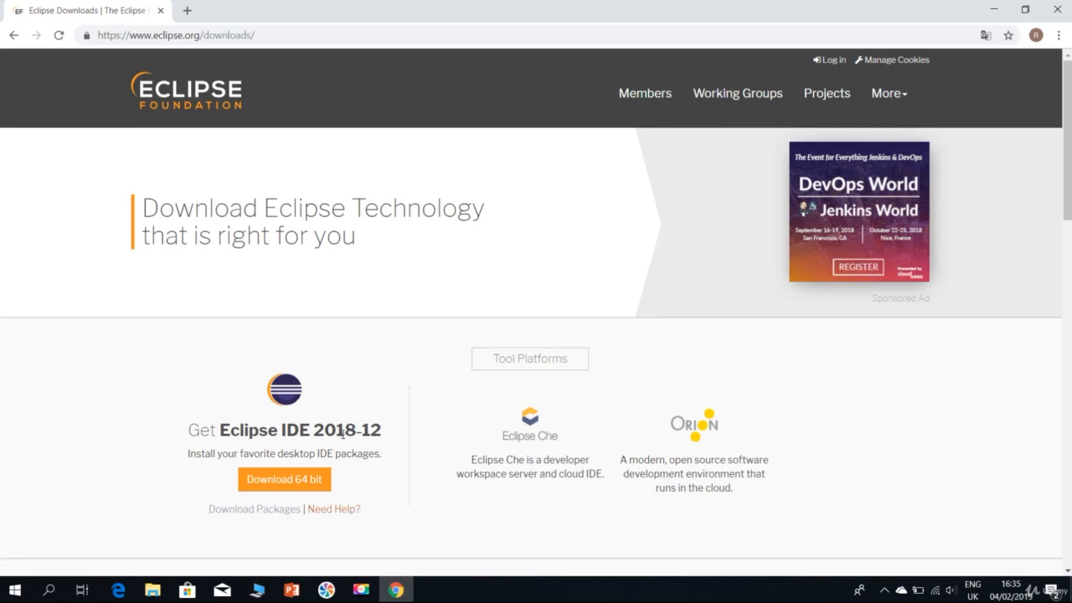
click(283, 489)
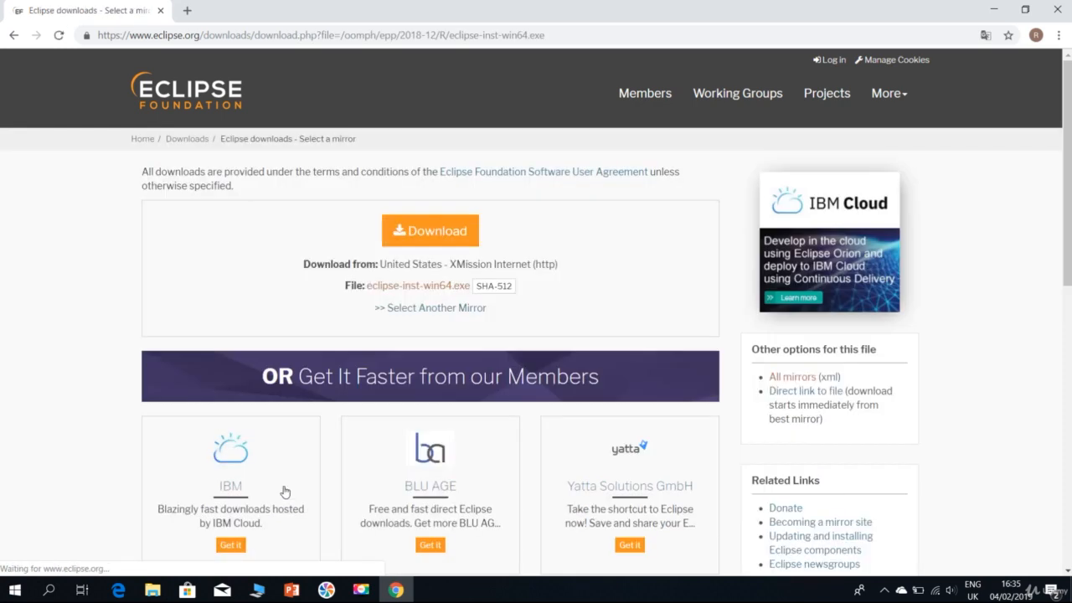
click(432, 237)
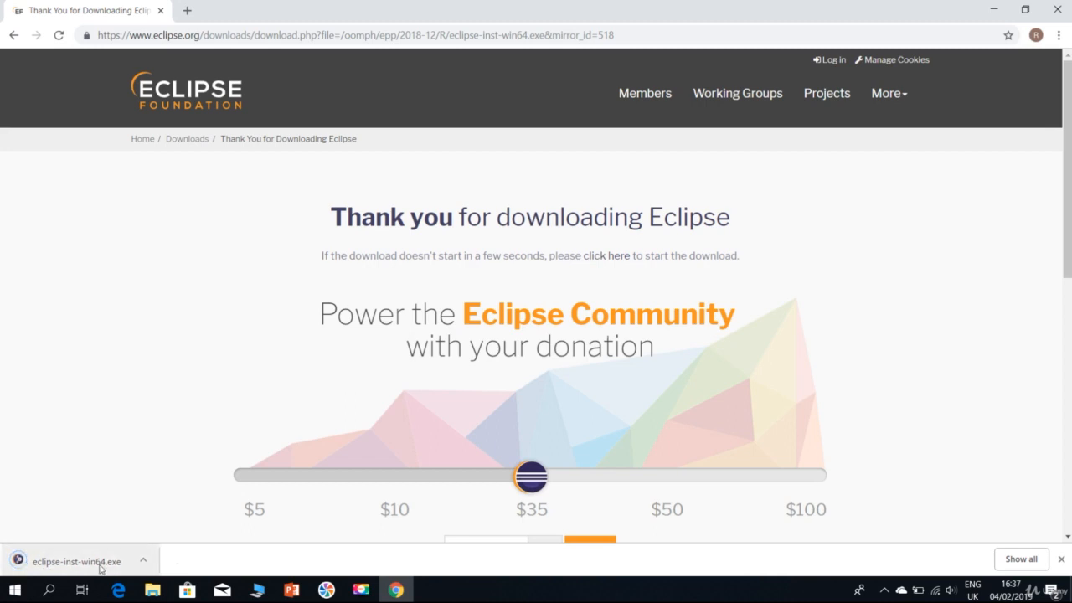
Run the downloaded installer and install Eclipse IDE for Java Developers, trusting the Eclipse Foundation certificate.
click(100, 569)
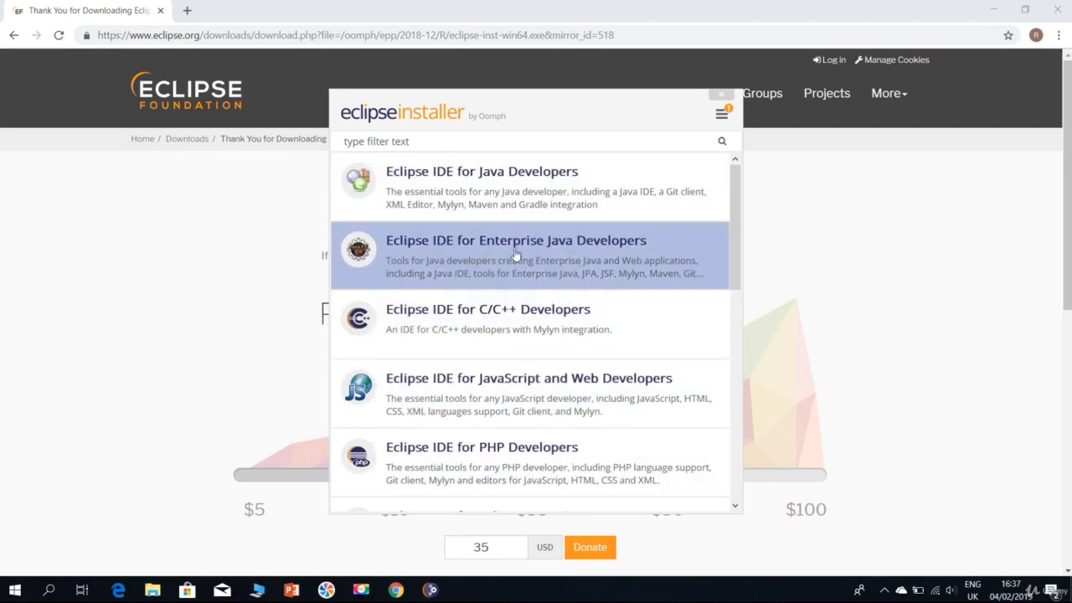
click(464, 185)
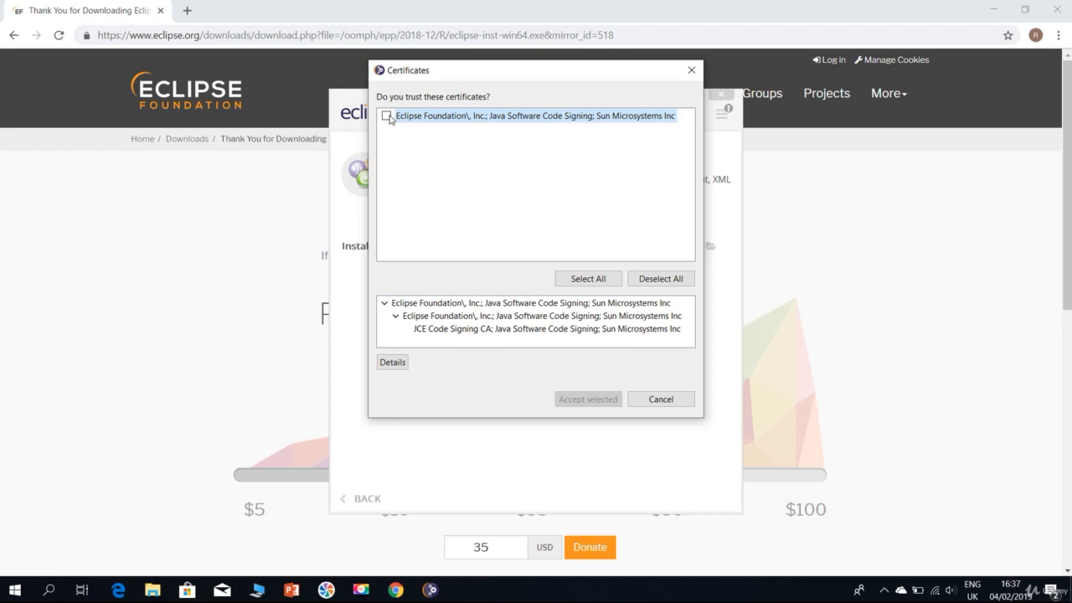
click(387, 117)
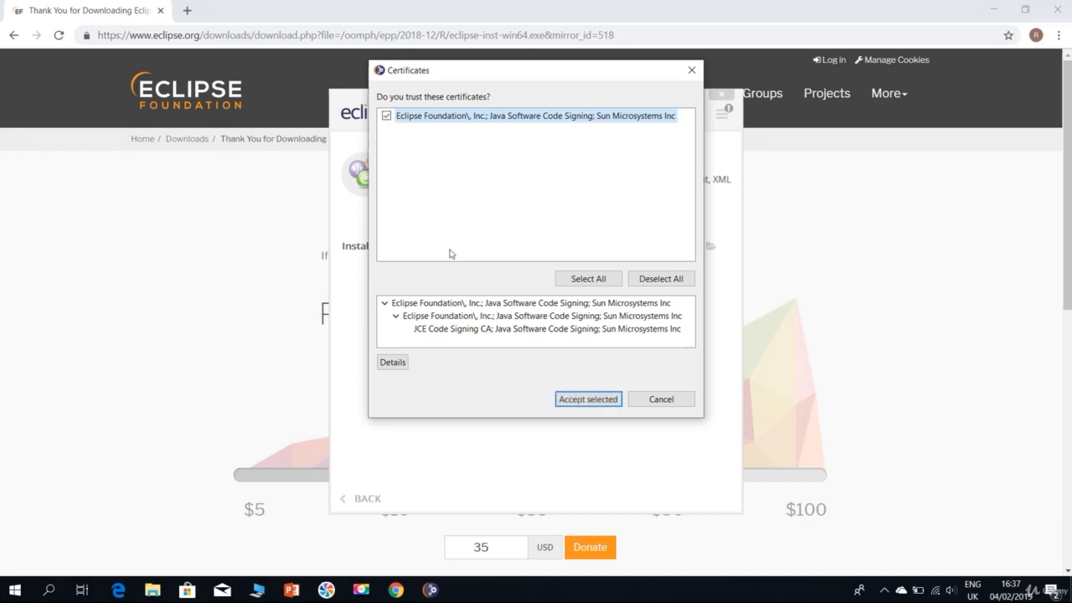
click(594, 401)
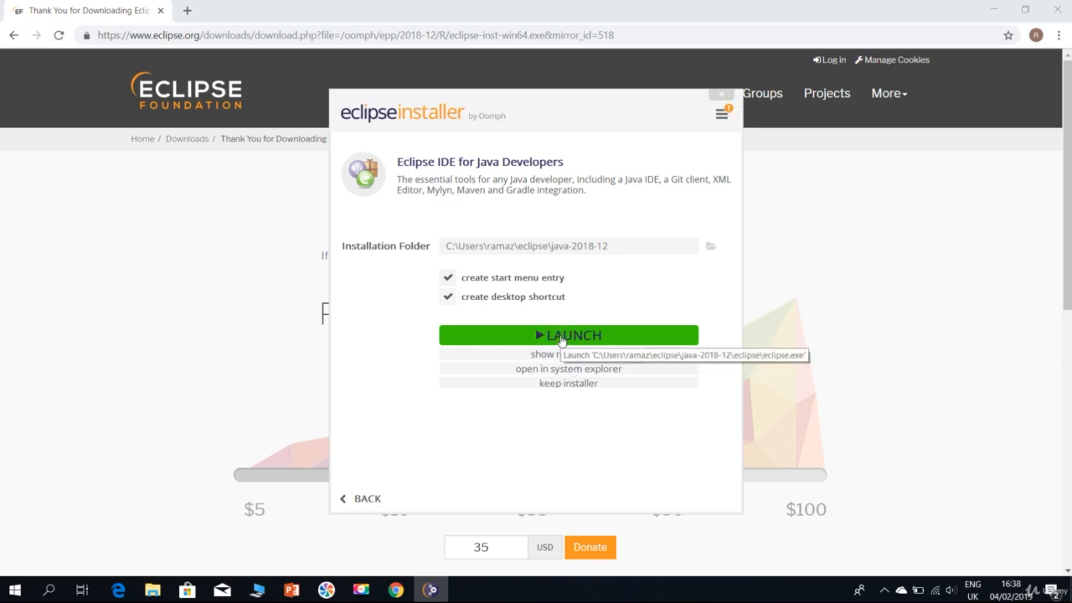
Launch the installed Eclipse IDE with the Java Projects folder in the Windows user's home directory as the workspace.
click(562, 336)
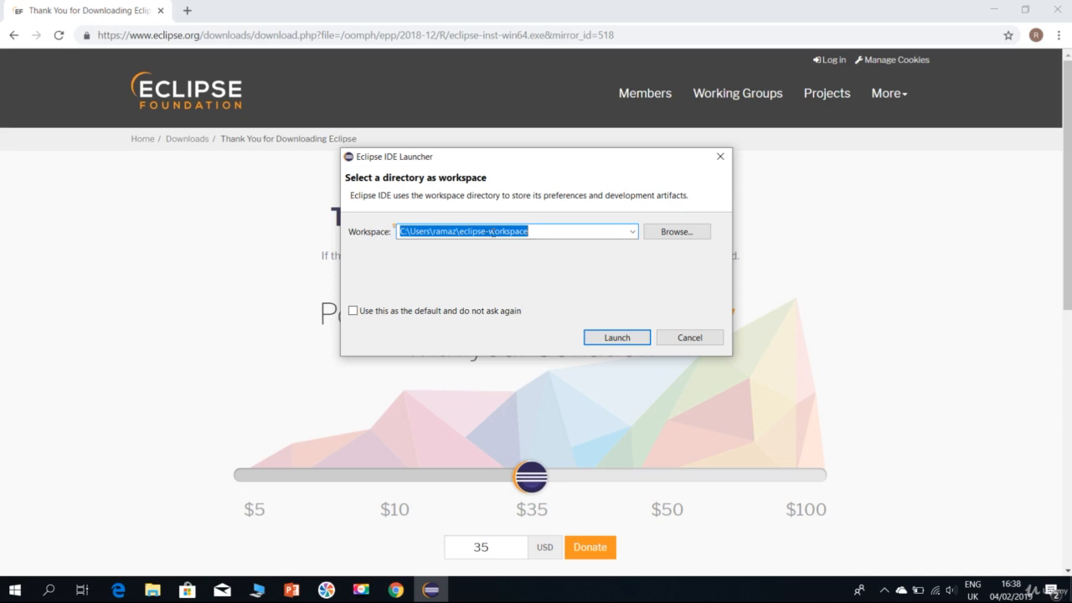
click(684, 234)
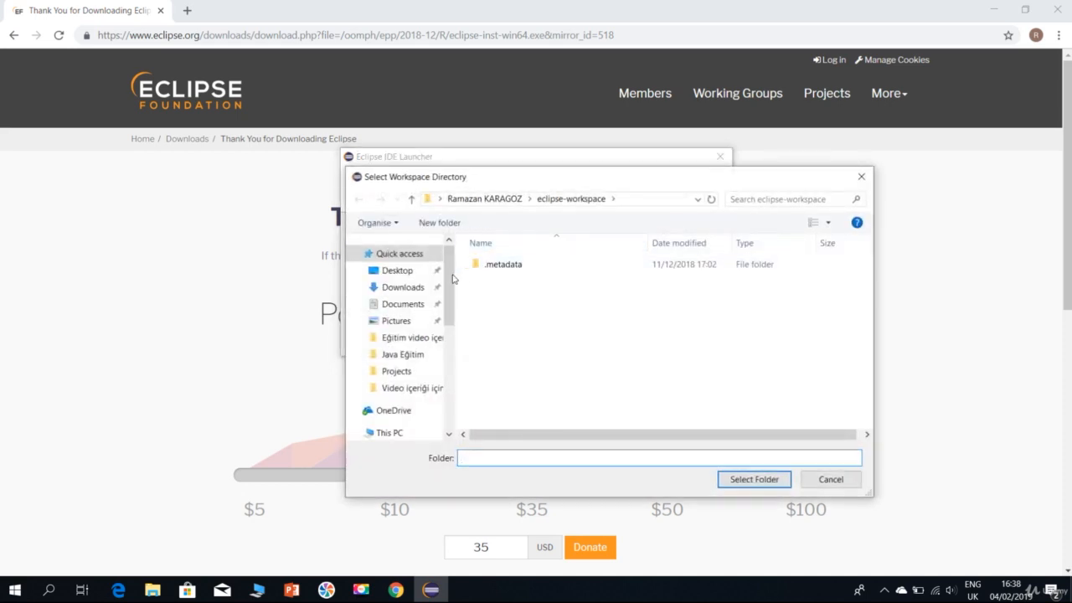
scroll(443, 335, down, 5)
click(405, 421)
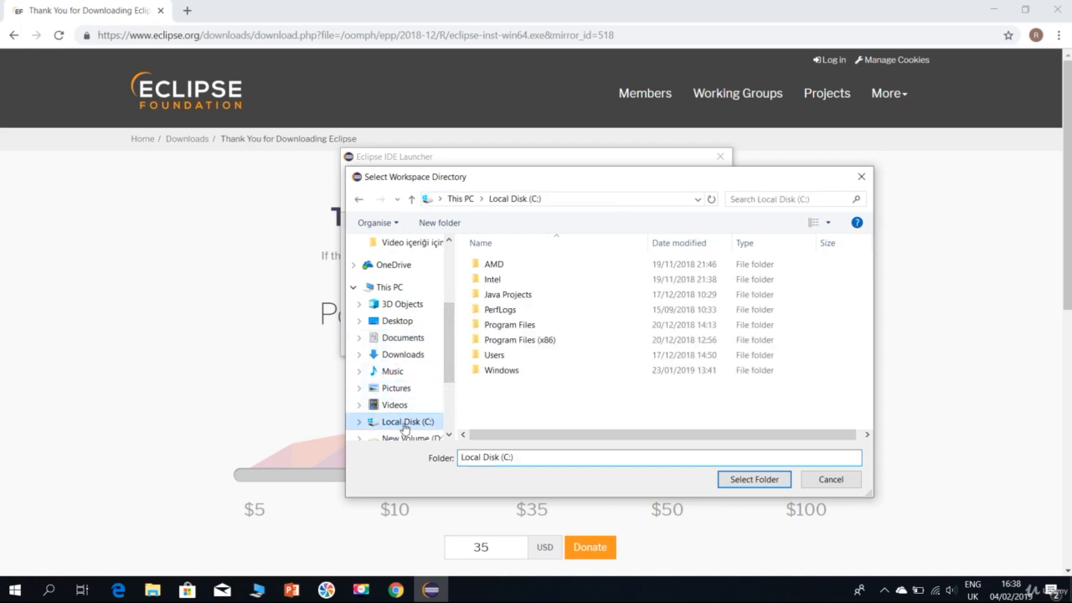
double_click(494, 355)
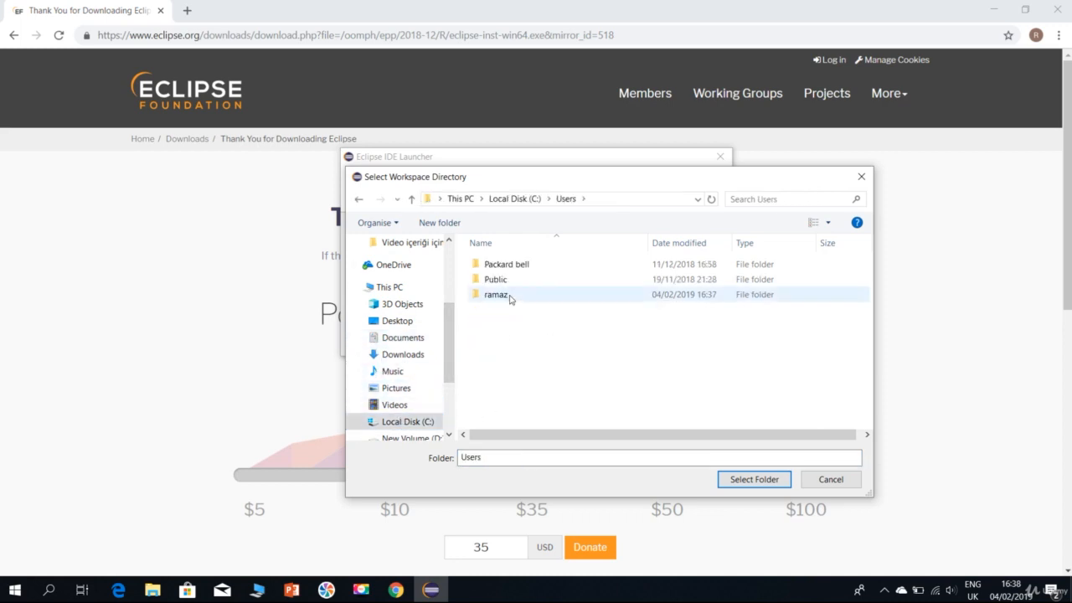
double_click(508, 295)
scroll(531, 344, down, 3)
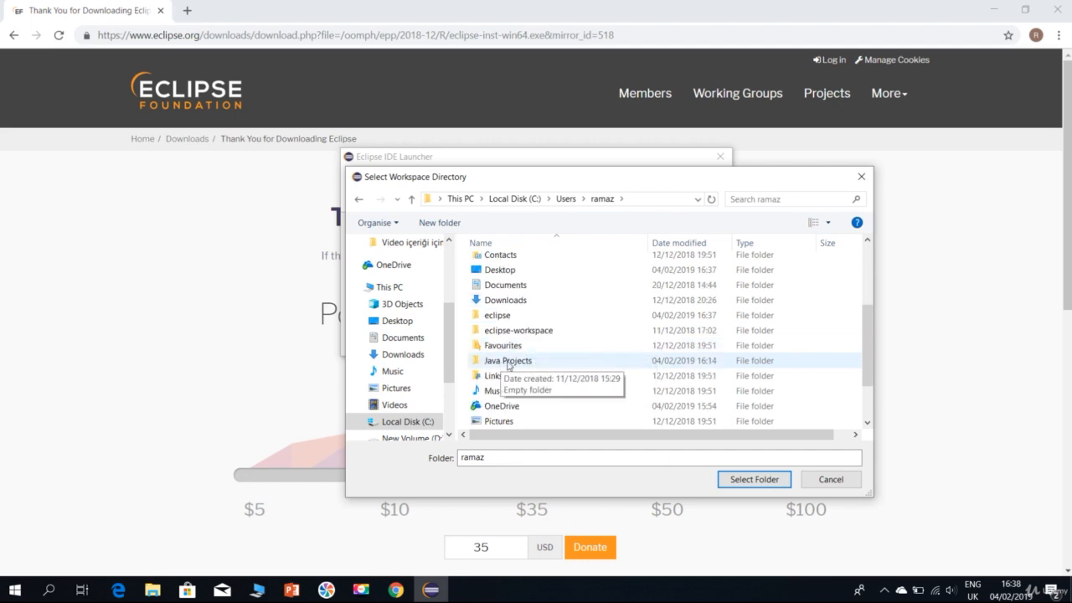
double_click(507, 362)
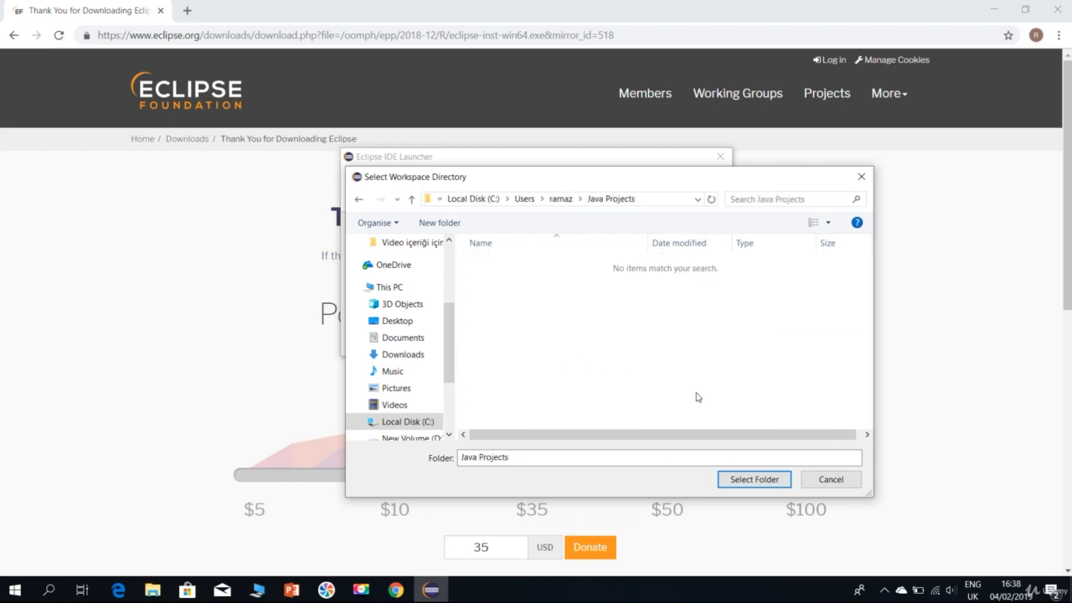
click(754, 480)
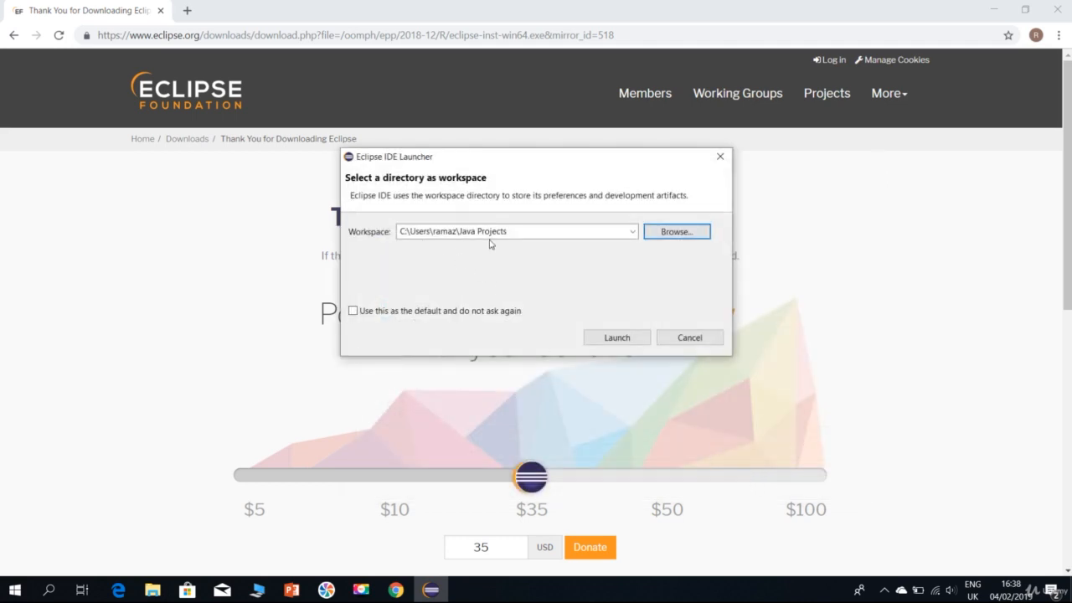
click(620, 341)
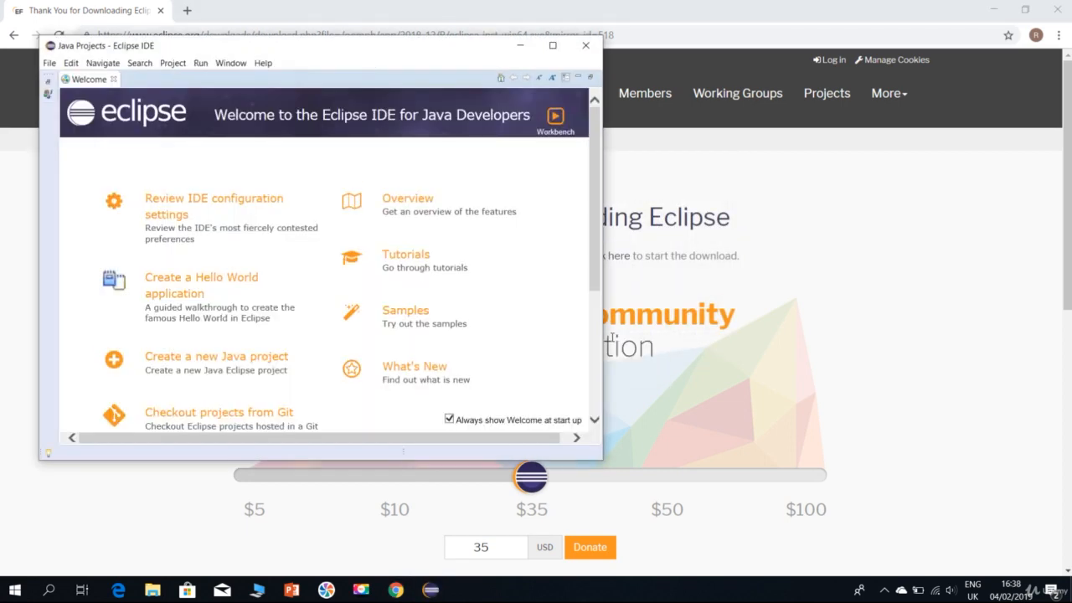
Maximize the Eclipse window, then turn off Always show Welcome at start up and close the Welcome page.
click(553, 45)
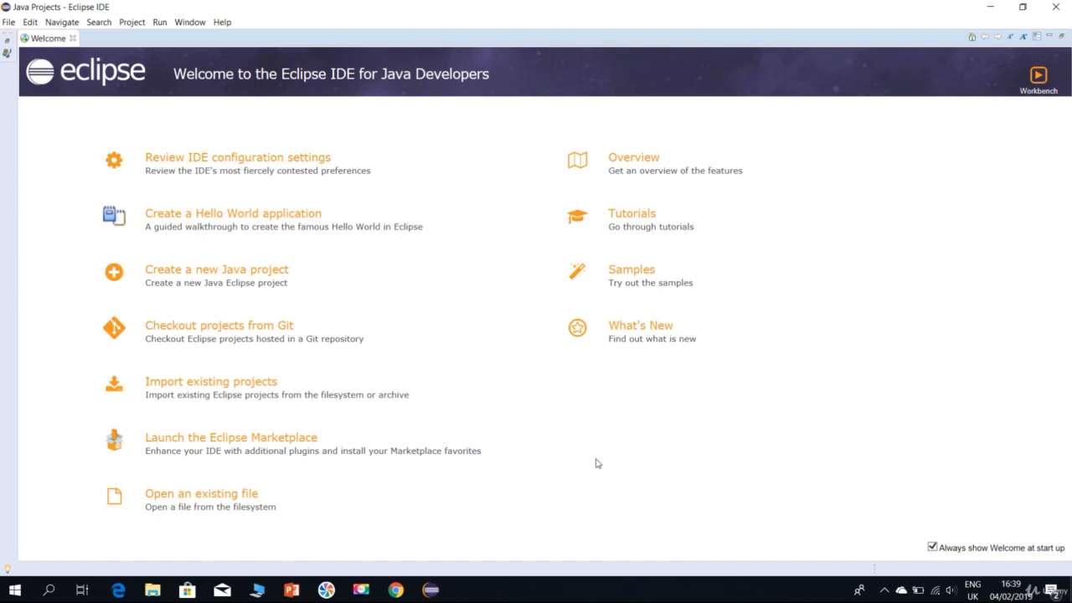
click(933, 548)
click(73, 40)
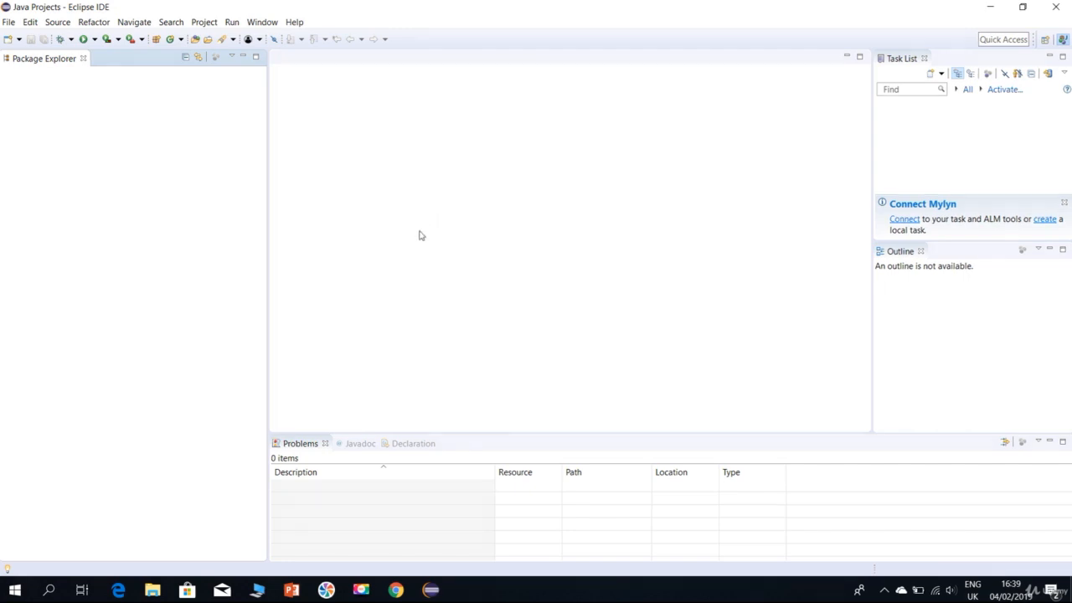
Close the Javadoc and Declaration views, keeping the Problems view open.
click(353, 444)
click(371, 445)
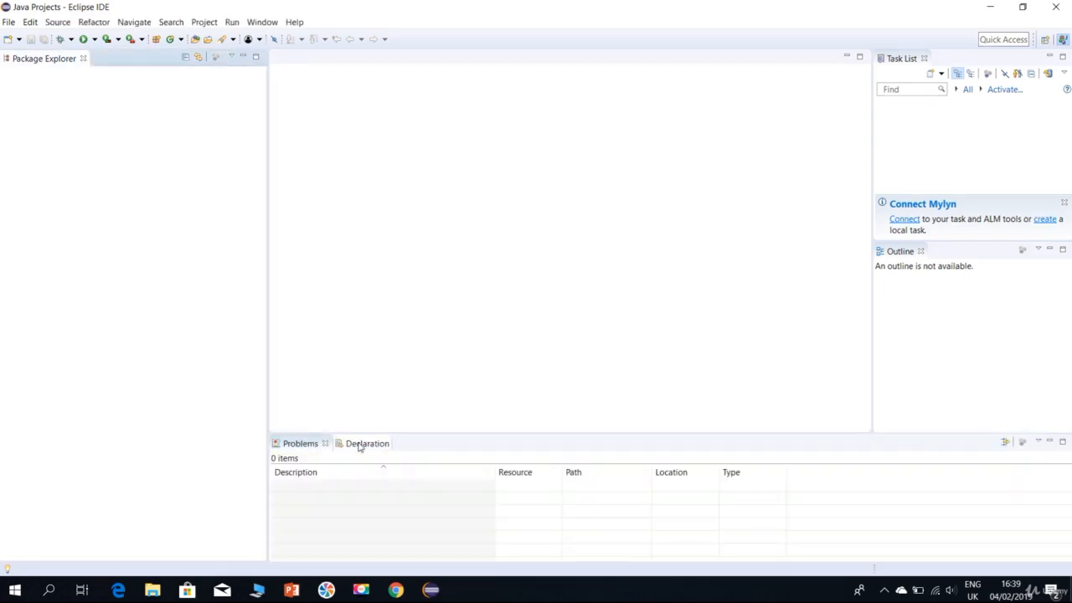
click(360, 445)
click(385, 444)
Add the Console and Project Explorer views to the workbench.
click(256, 25)
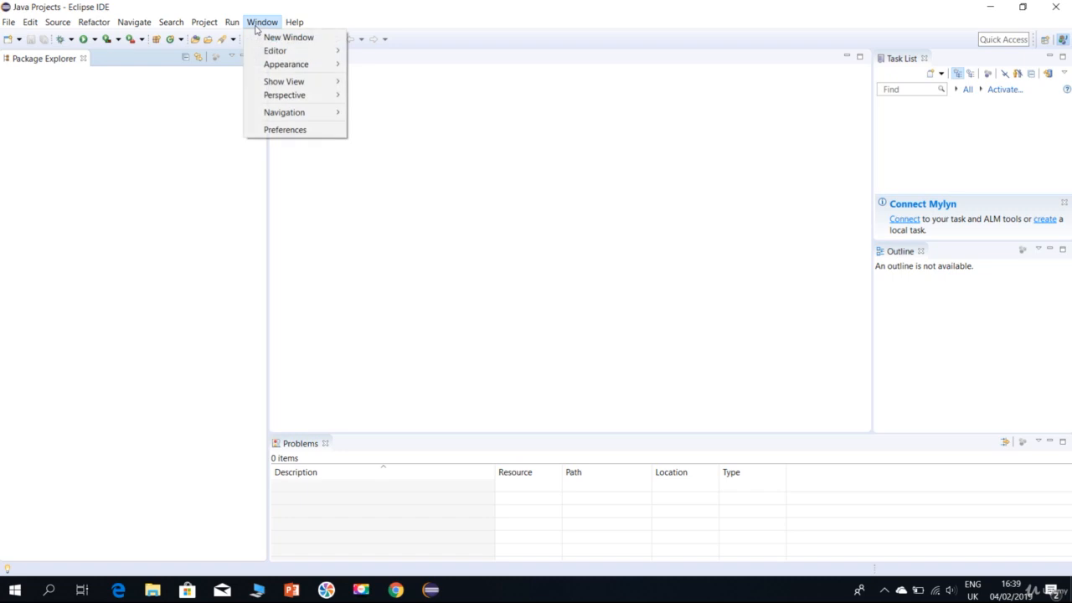
mouse_move(303, 87)
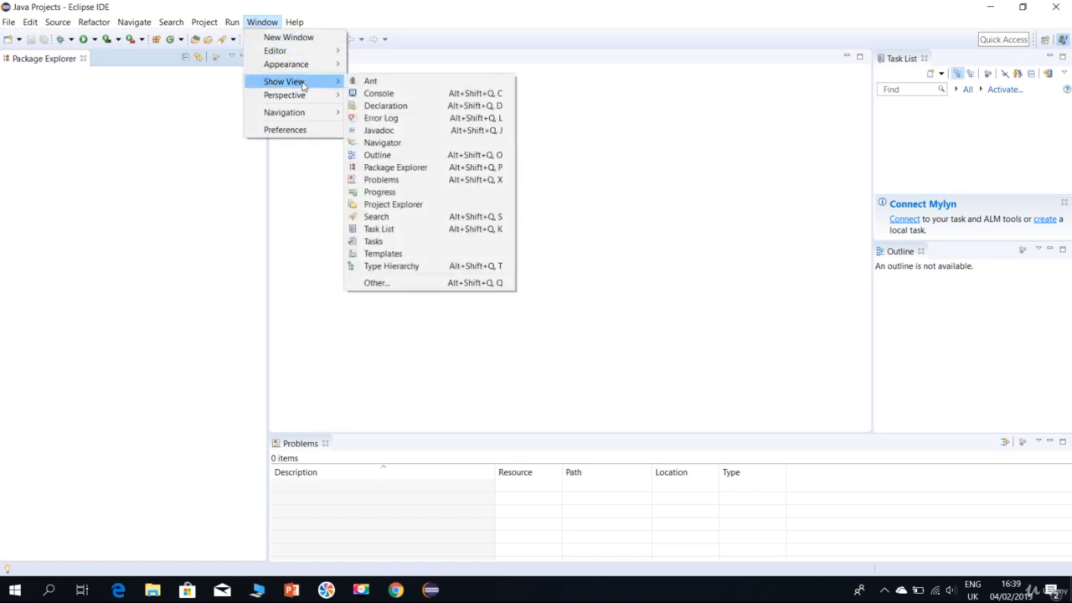
click(394, 96)
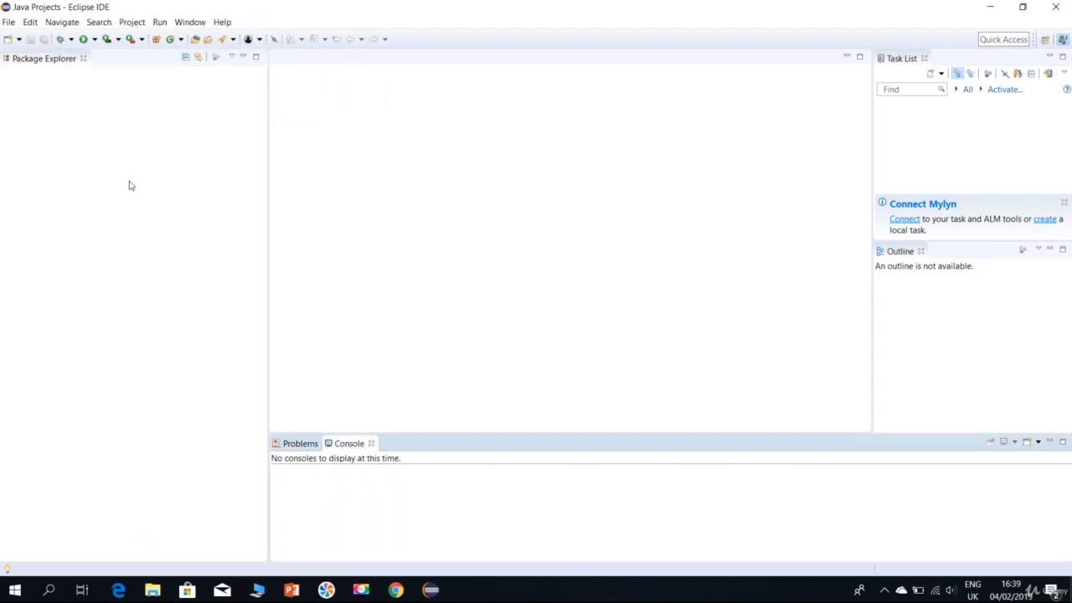
click(190, 25)
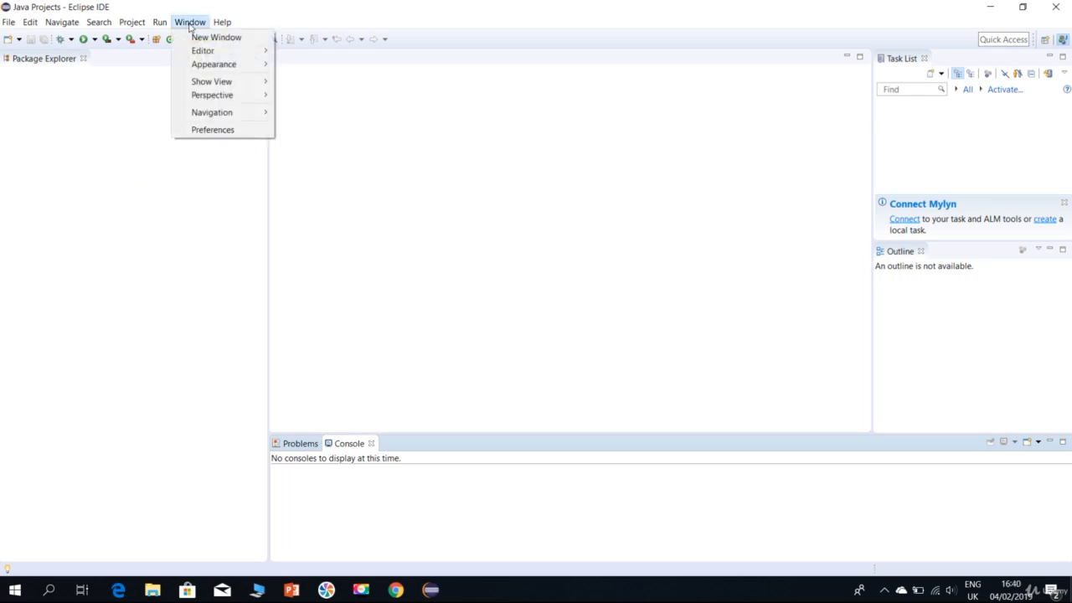
mouse_move(225, 85)
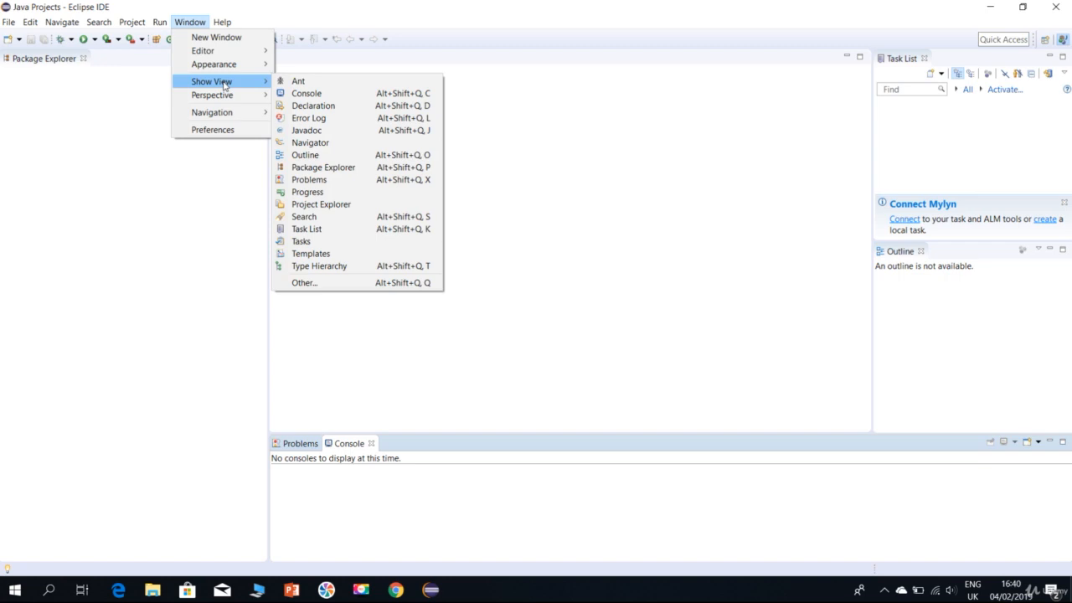
click(324, 208)
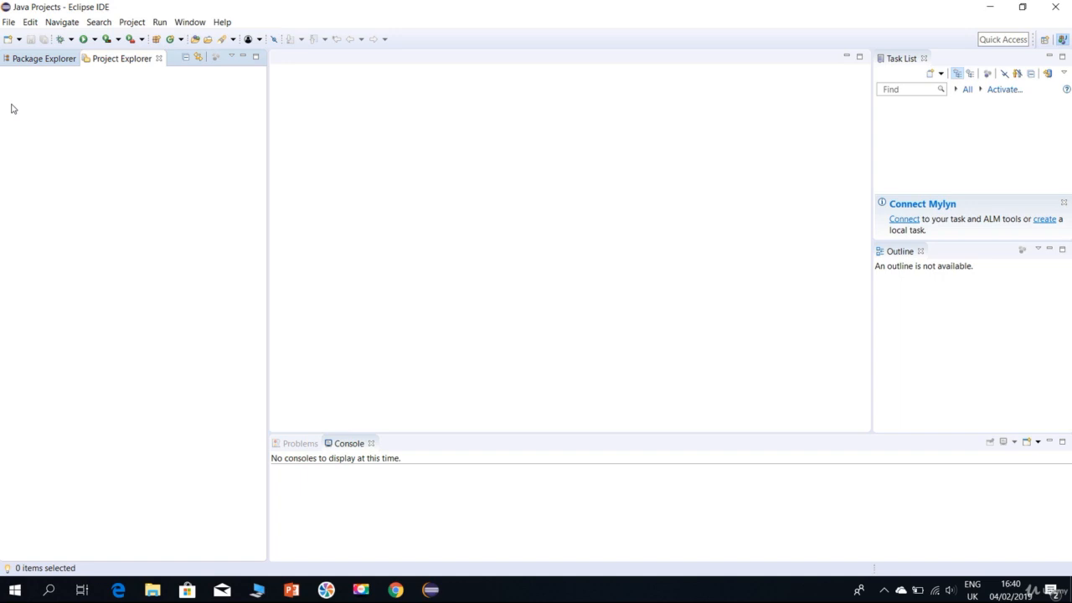
click(9, 23)
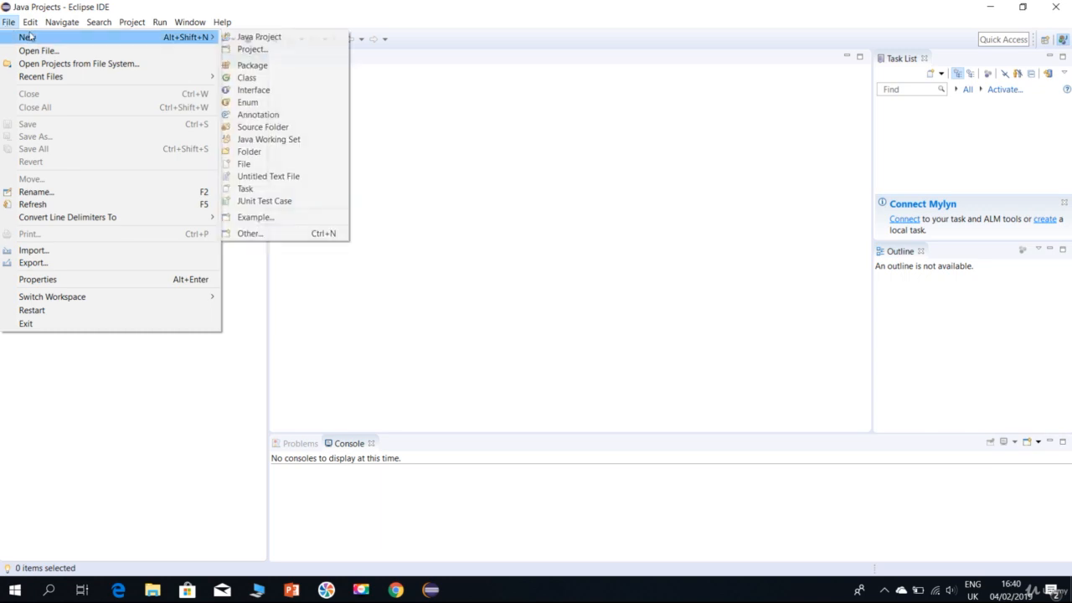
mouse_move(32, 29)
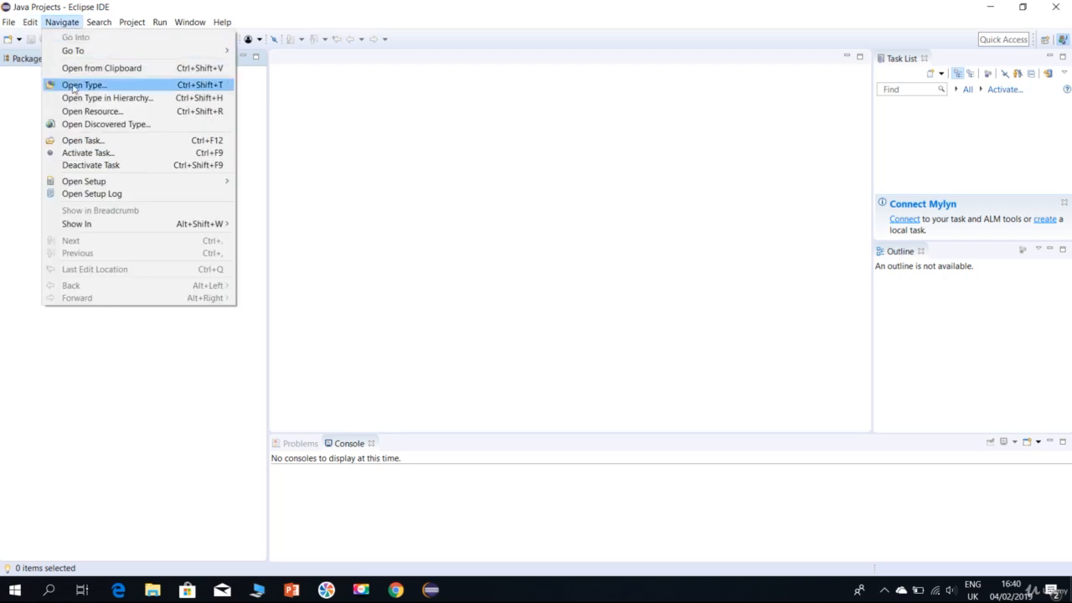
mouse_move(101, 28)
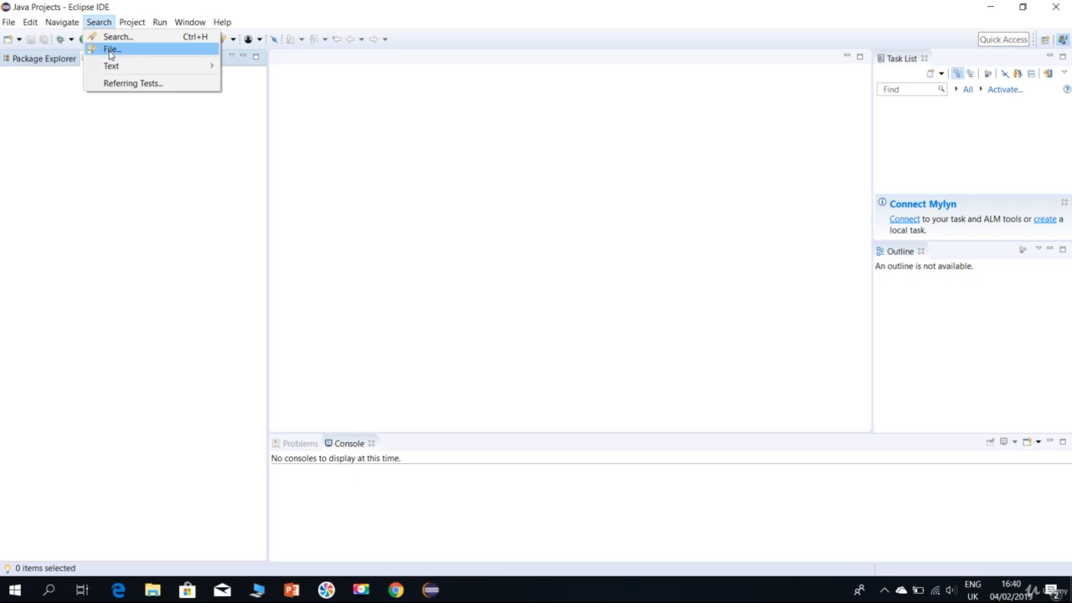
mouse_move(126, 24)
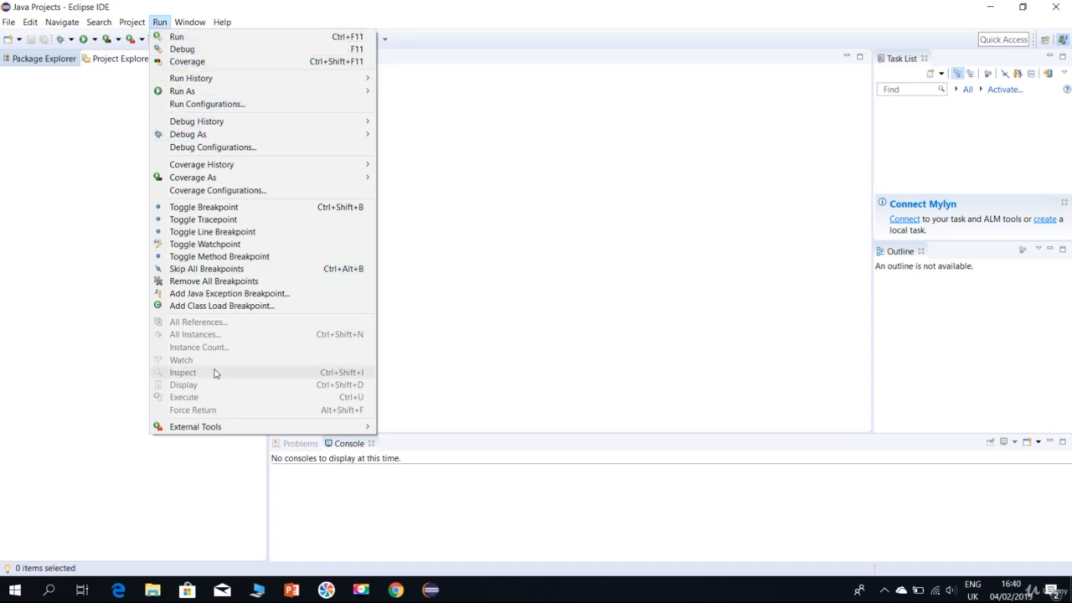
mouse_move(190, 25)
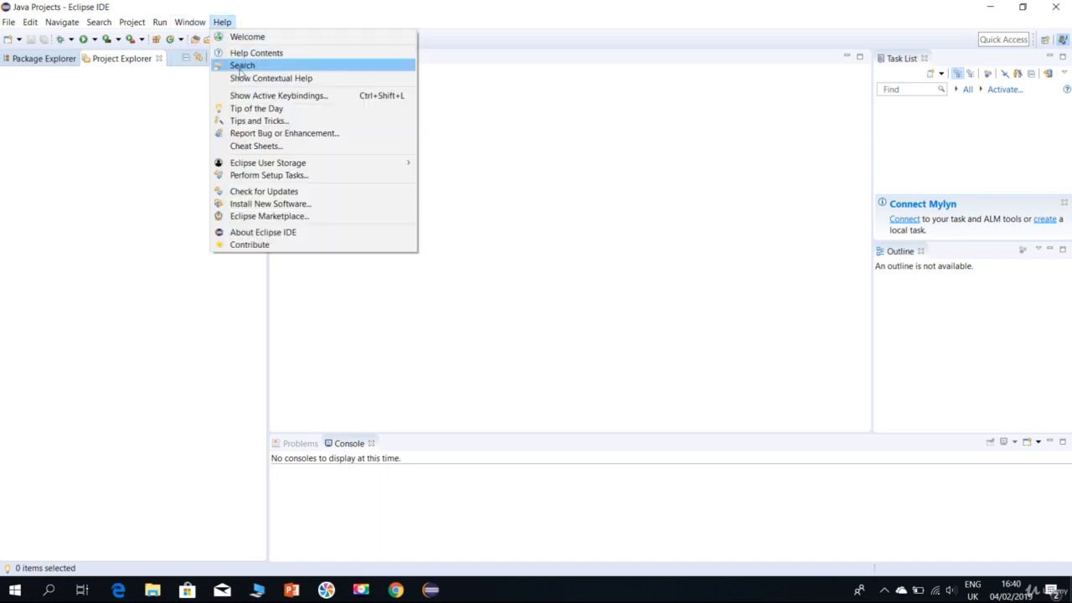
click(169, 254)
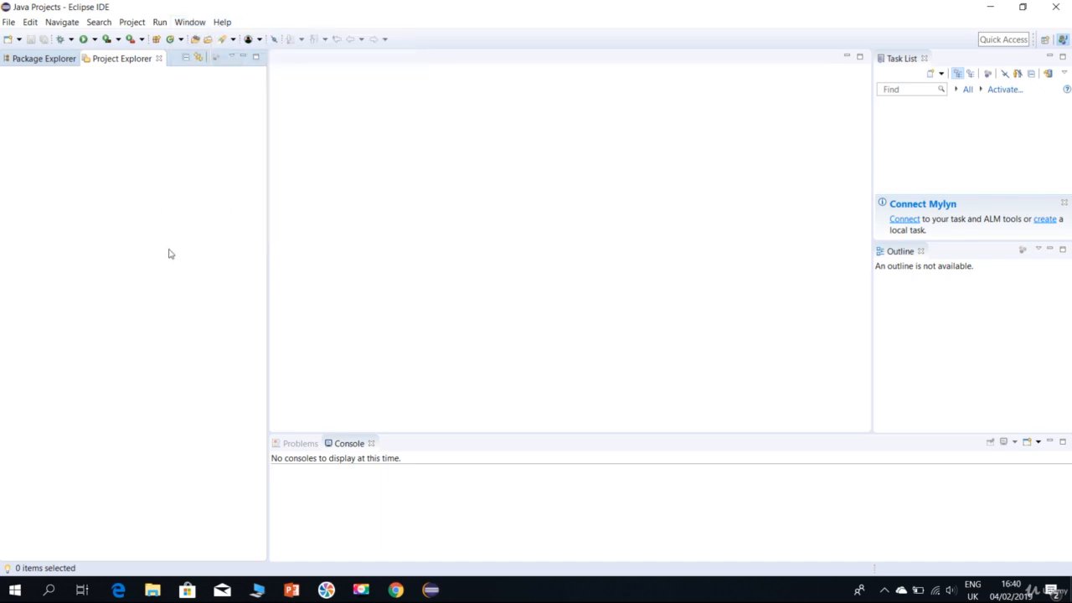